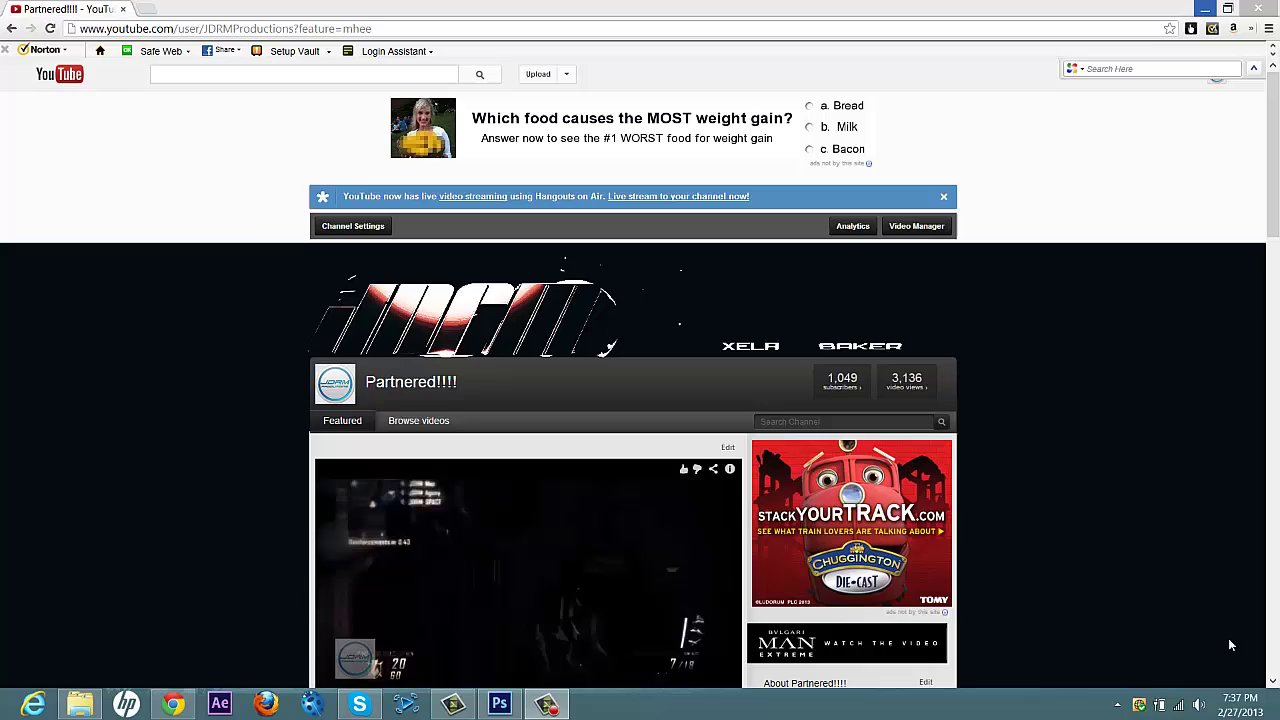
Deselect the files in the color-correction pack folder and close the folder
left_click(80, 704)
left_click_drag(572, 412, 500, 205)
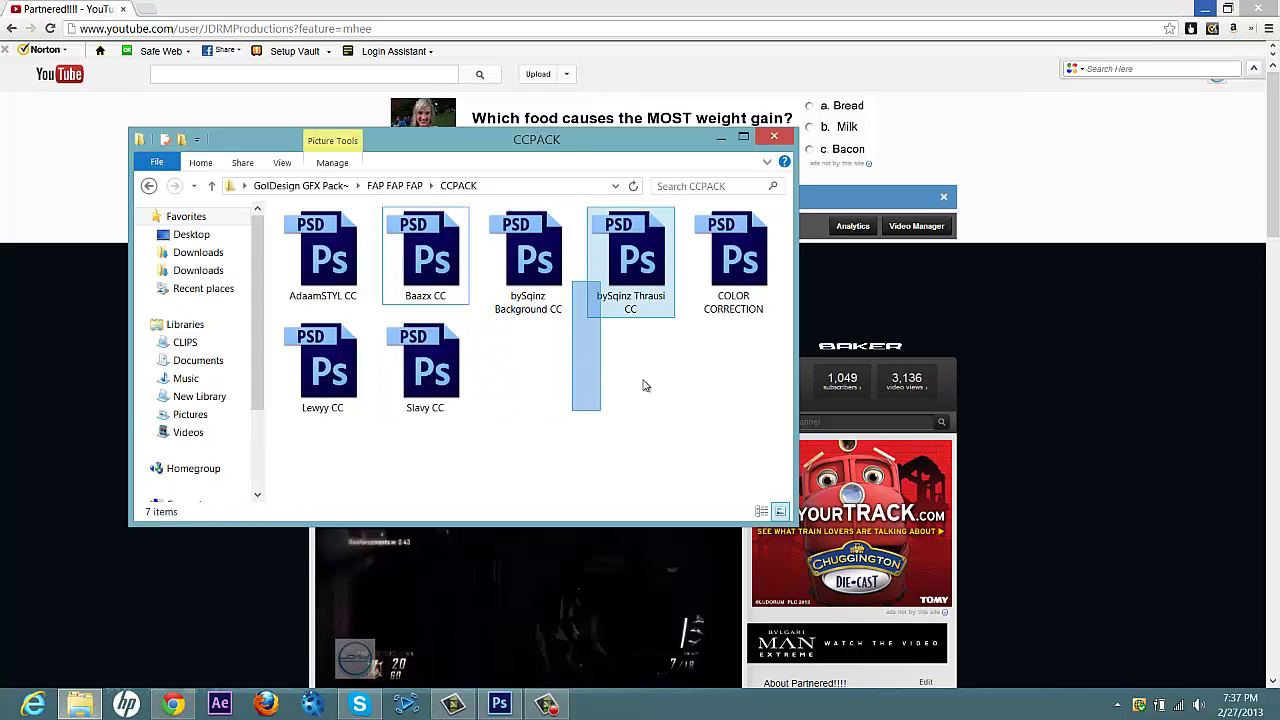
left_click(721, 139)
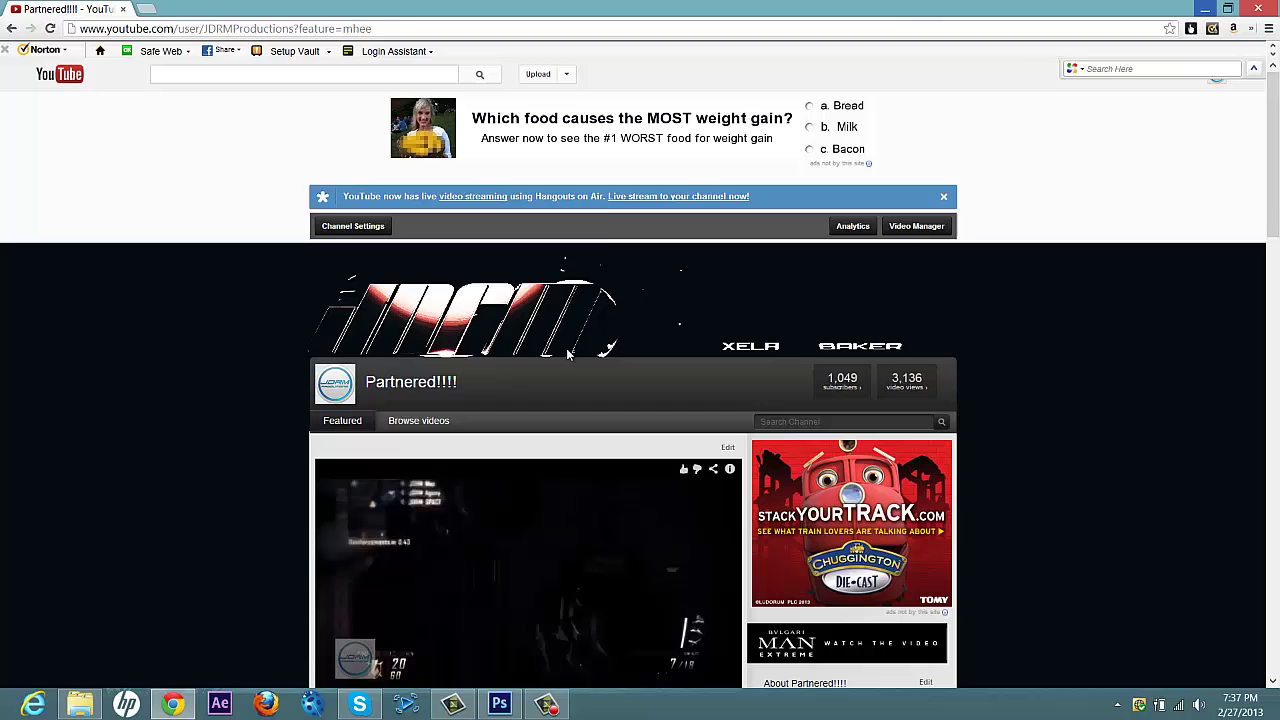
scroll(568, 352, "down", 10)
scroll(568, 352, "up", 5)
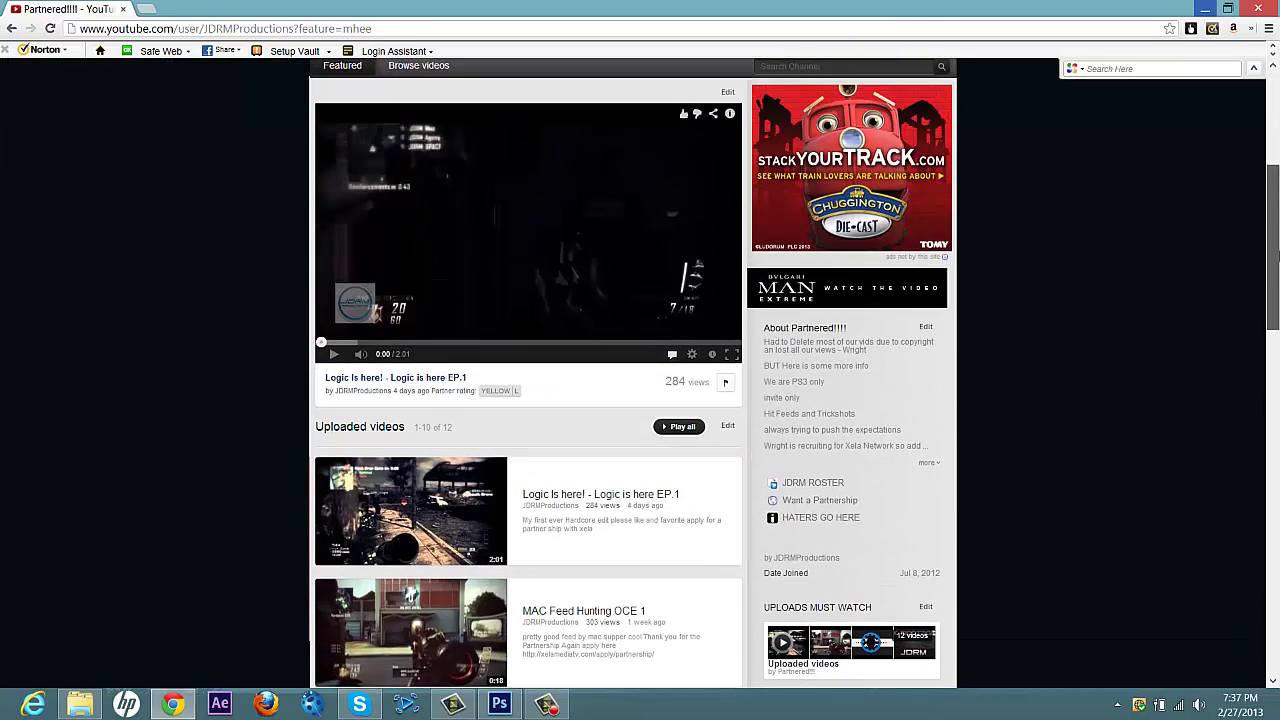
scroll(635, 490, "up", 5)
scroll(635, 490, "up", 5)
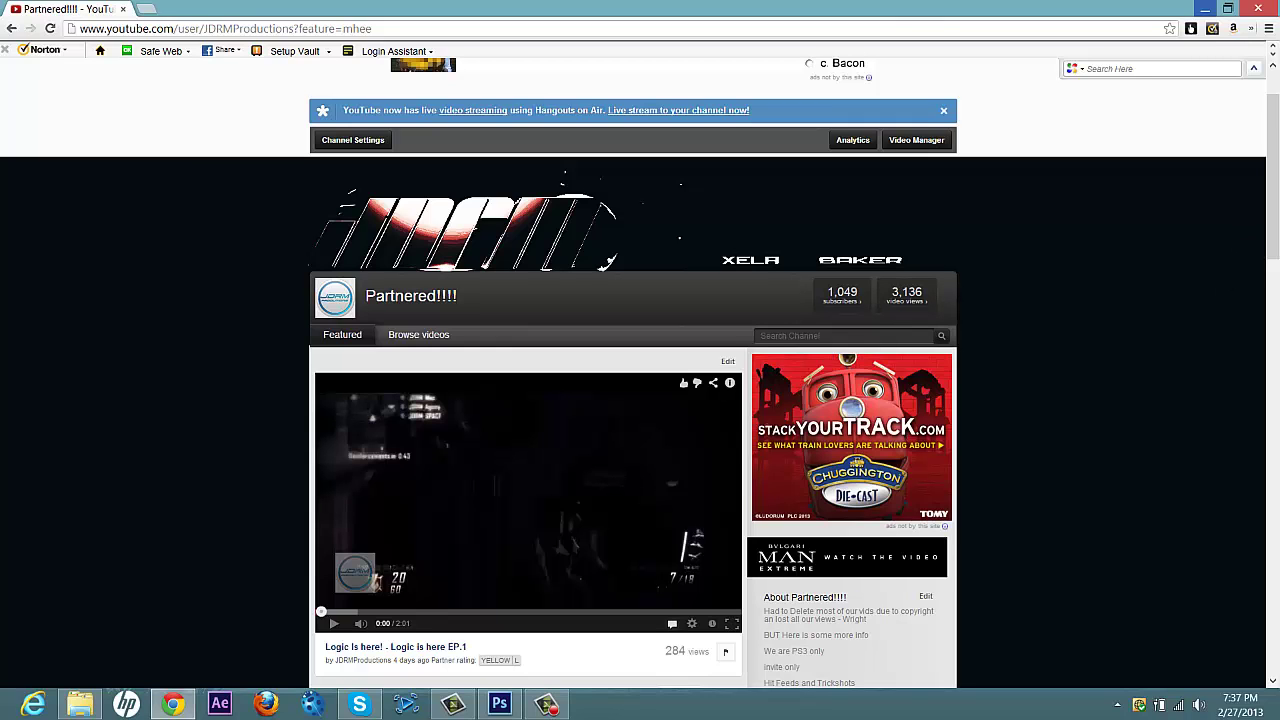
mouse_move(1271, 180)
left_mouse_down()
mouse_move(1271, 323)
mouse_move(1243, 407)
mouse_move(1243, 100)
left_mouse_up()
Bring Photoshop with the JDRM logo document to the front
left_click(547, 704)
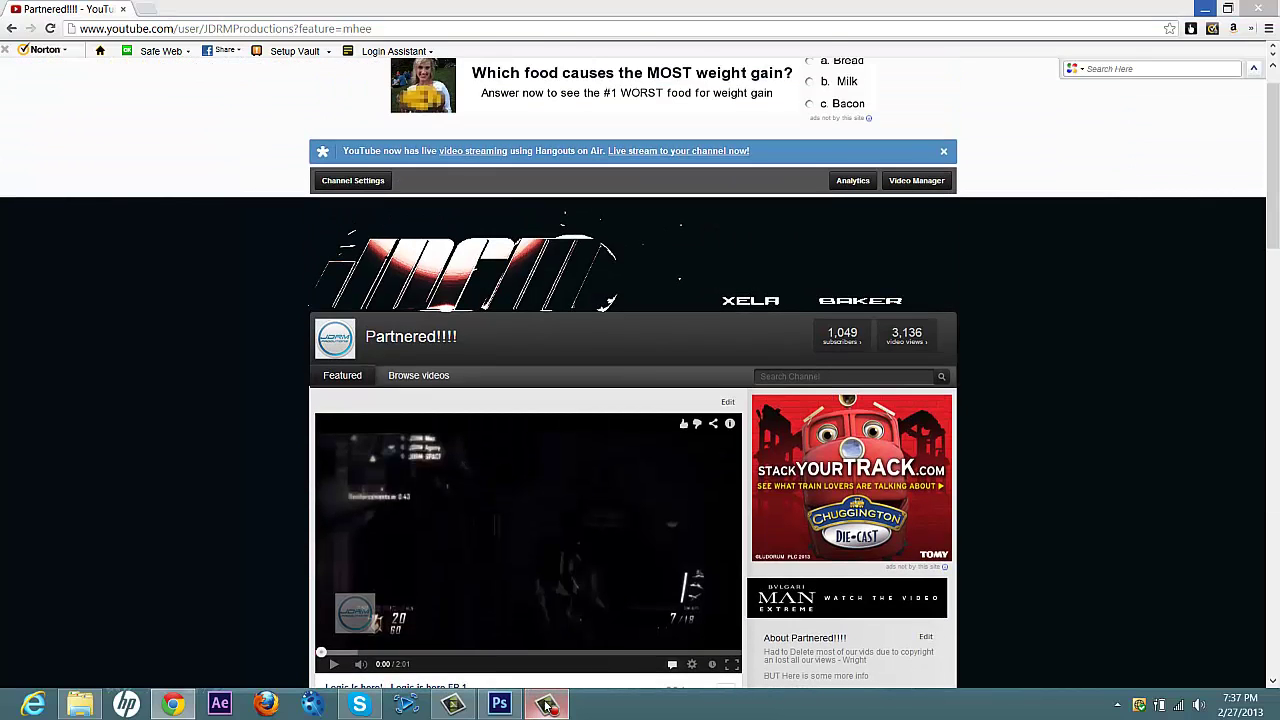
left_click(547, 704)
left_click(499, 704)
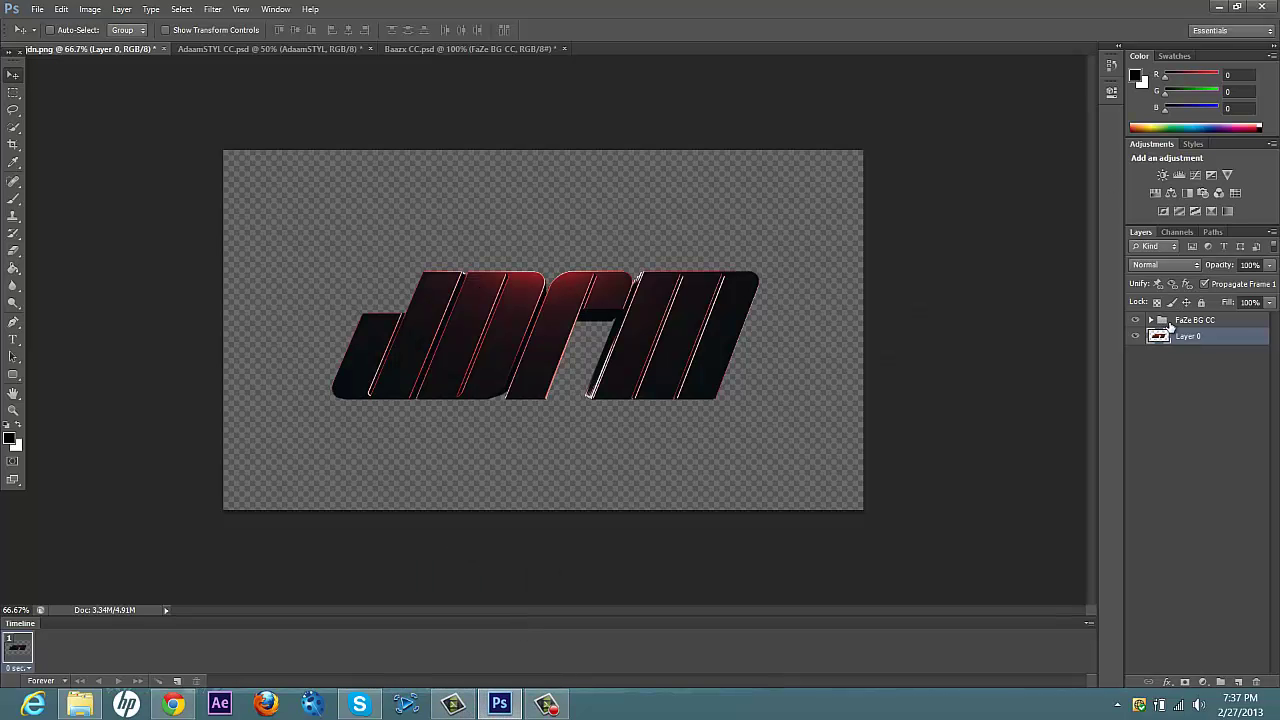
Delete the FaZe BG CC group and move the logo up and left on the canvas
left_click(1195, 320)
left_click(1137, 320)
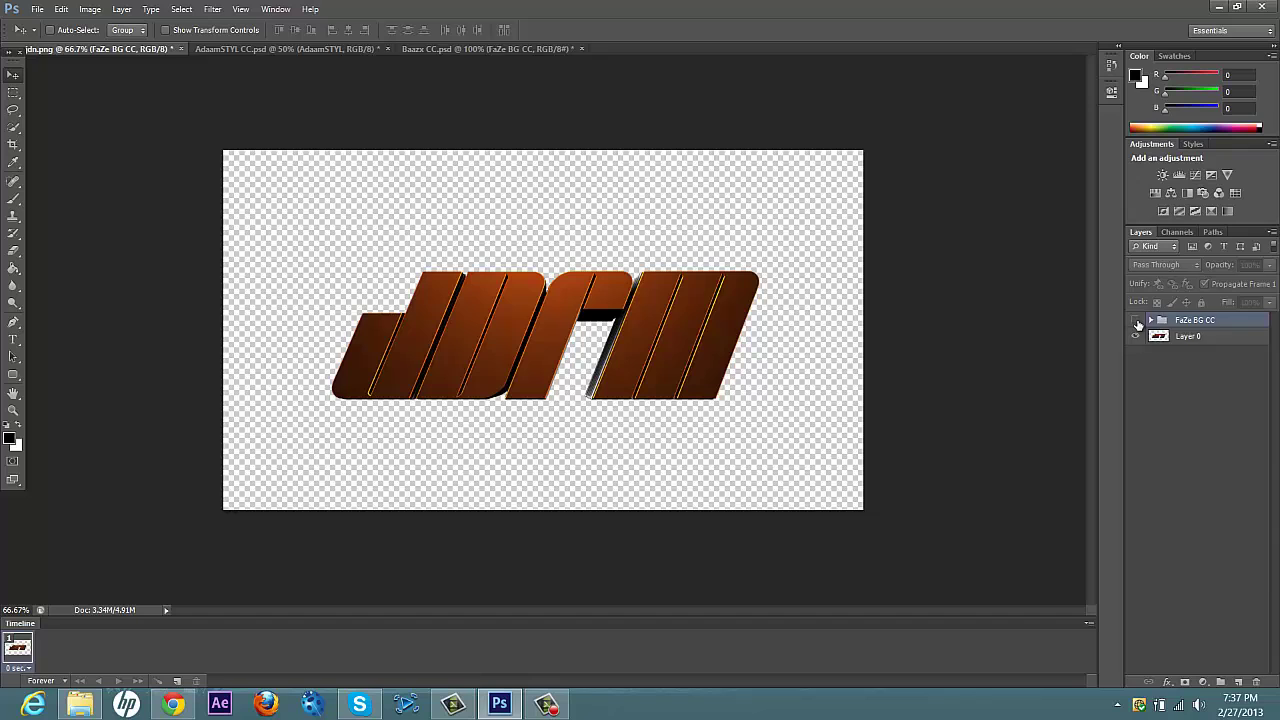
key("Delete")
left_click_drag(463, 330, 406, 286)
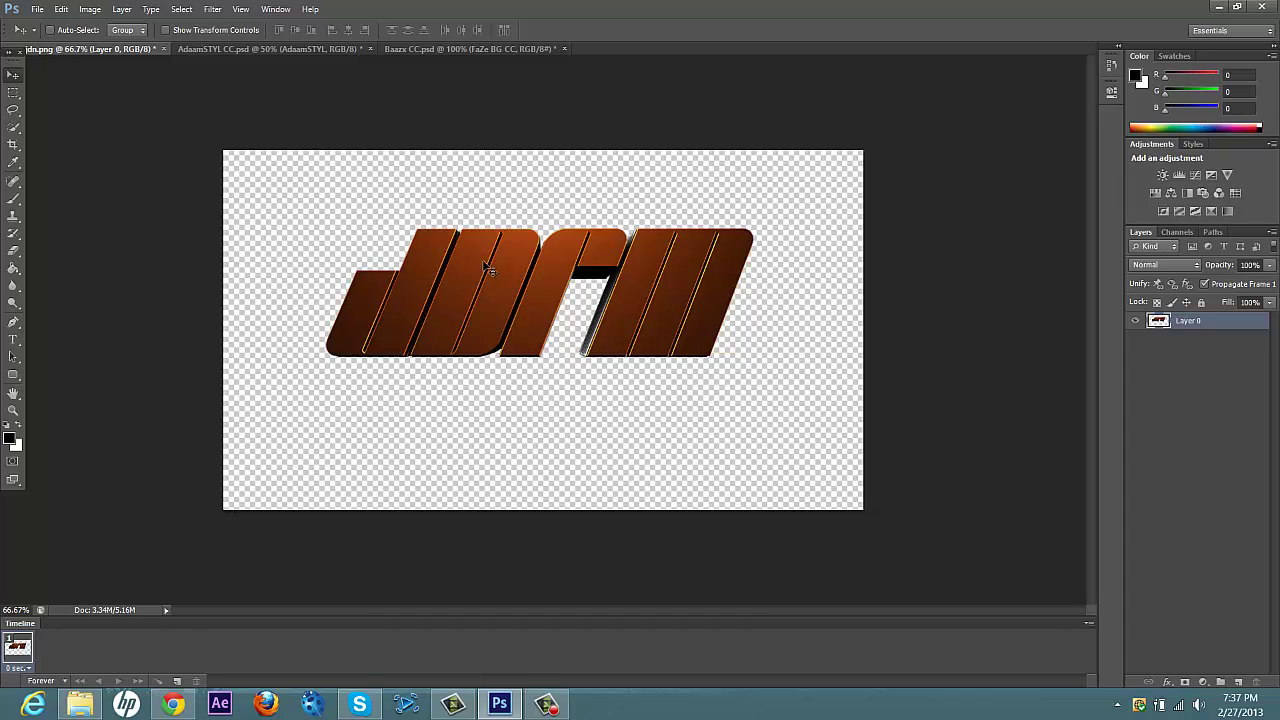
mouse_move(488, 268)
left_mouse_down()
mouse_move(566, 350)
mouse_move(548, 295)
left_mouse_up()
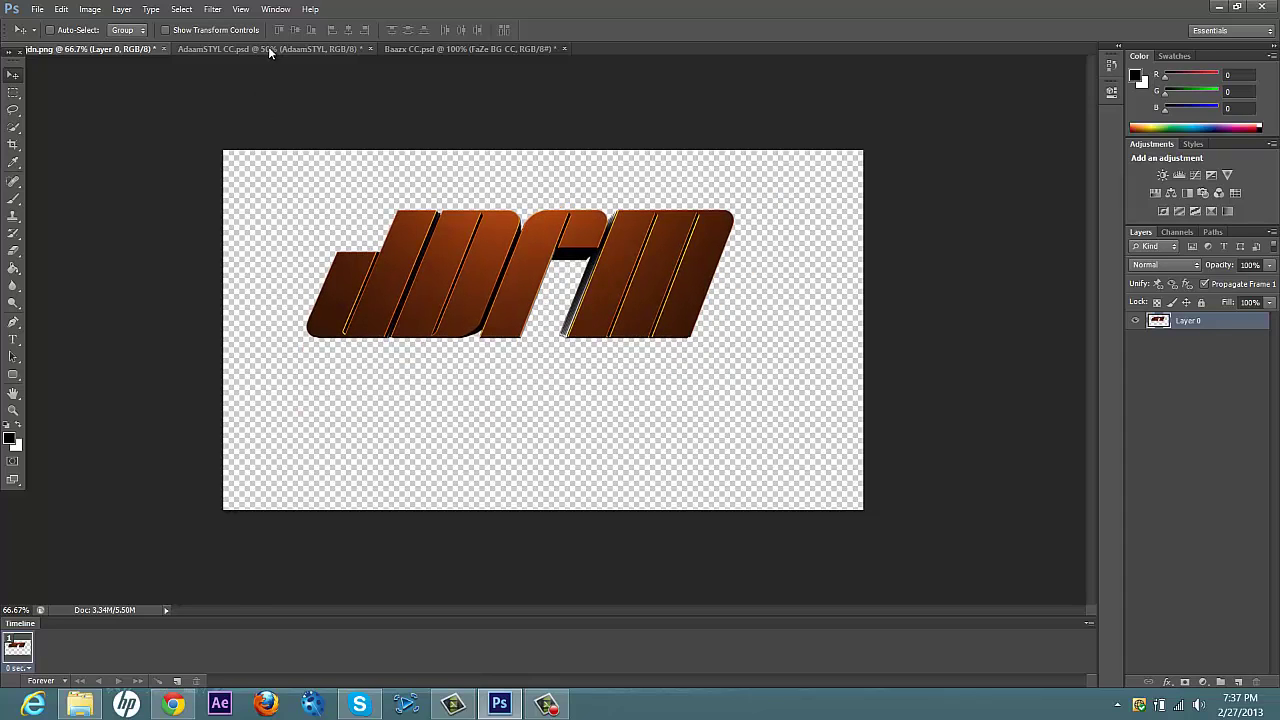
Drag Slavy CC.psd from the pack folder into Photoshop to open it
left_click(80, 704)
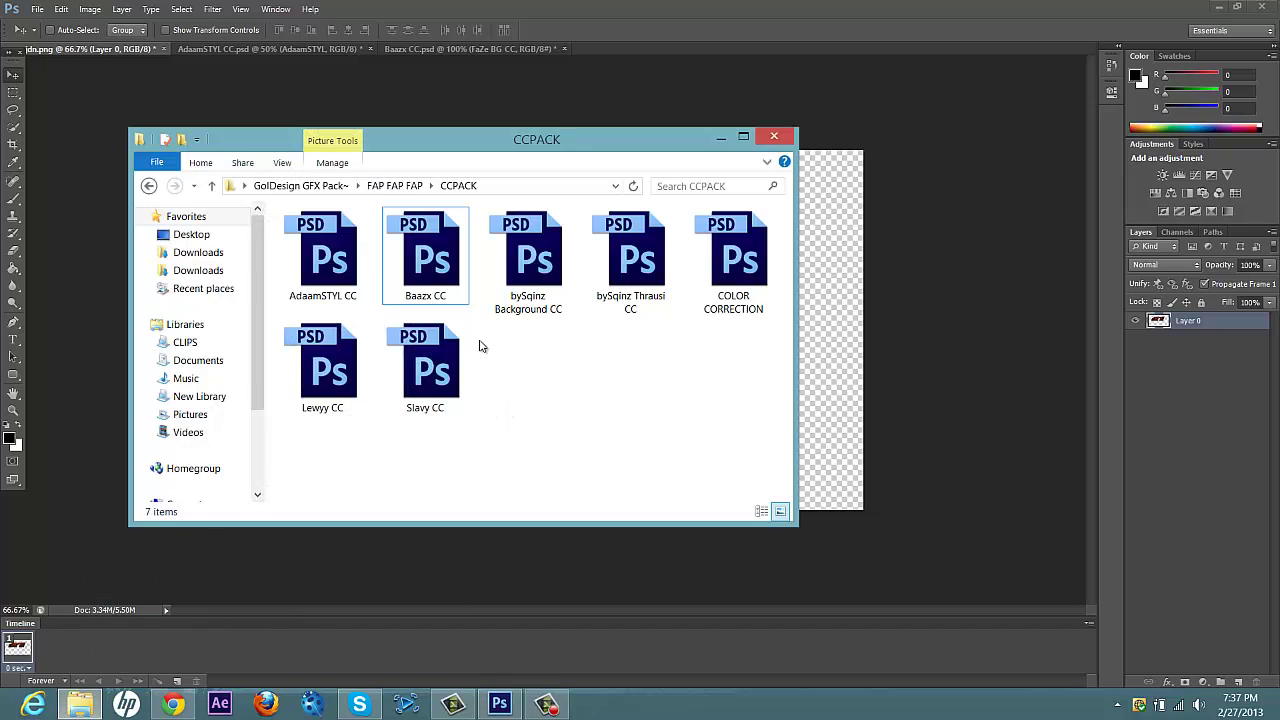
left_click_drag(425, 365, 445, 375)
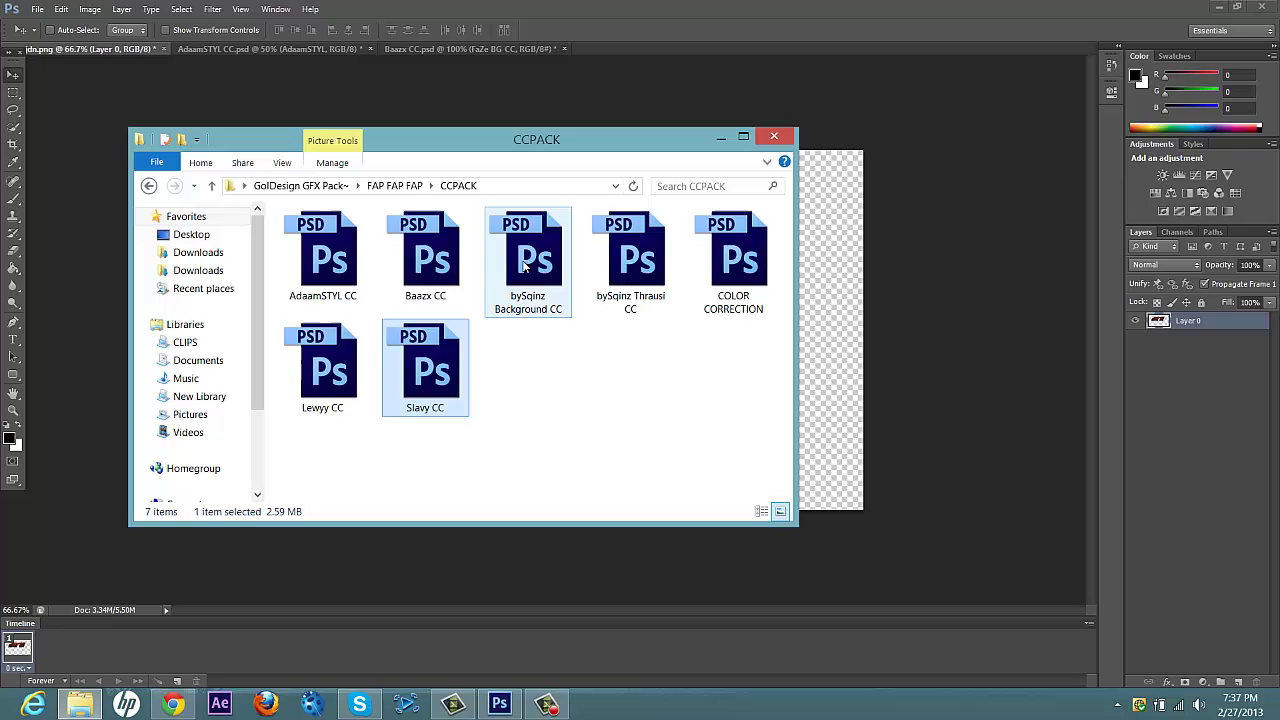
left_click_drag(425, 372, 620, 41)
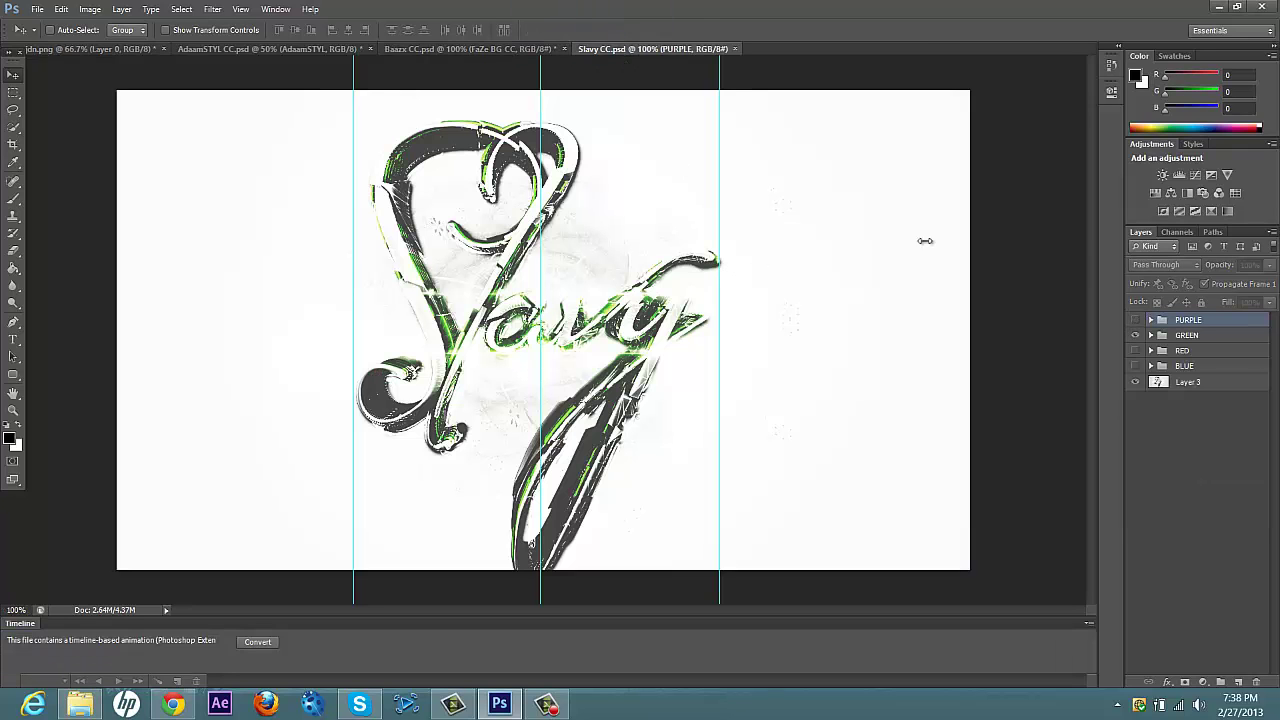
Preview Slavy CC's PURPLE, GREEN and BLUE groups, then switch to the Baazx CC document
left_click(1200, 336)
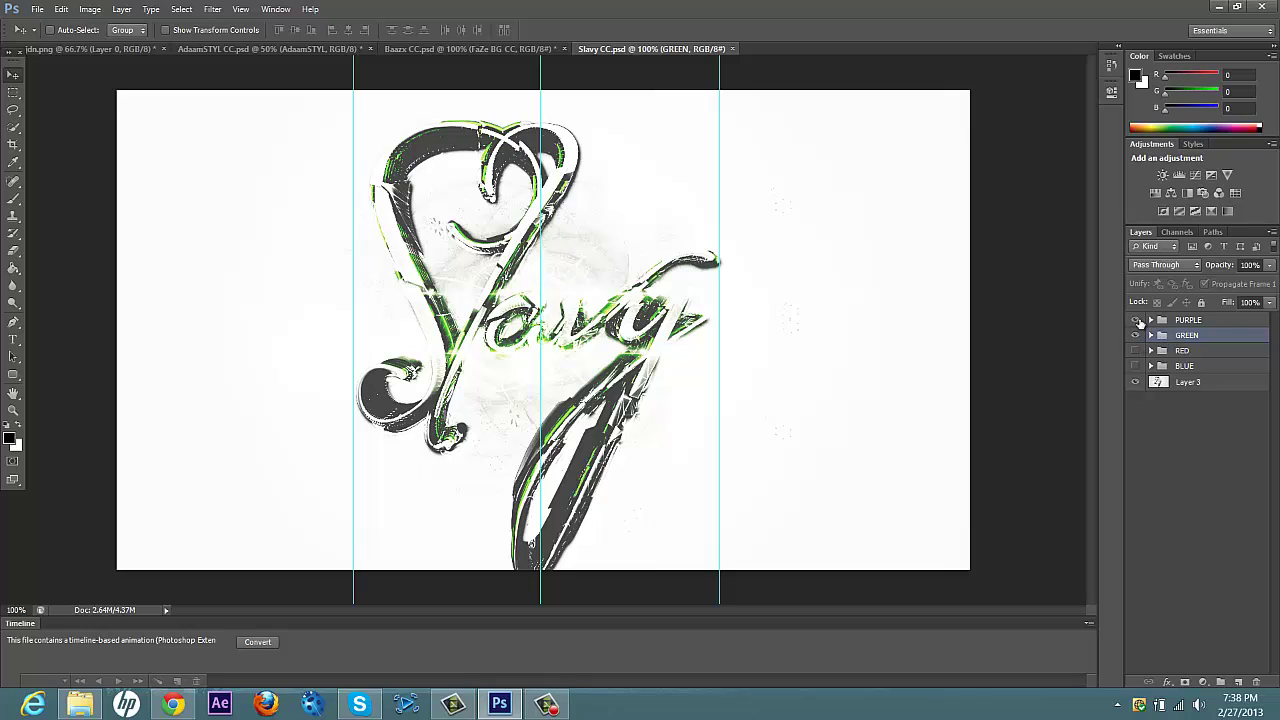
left_click(1135, 335)
left_click(1137, 366)
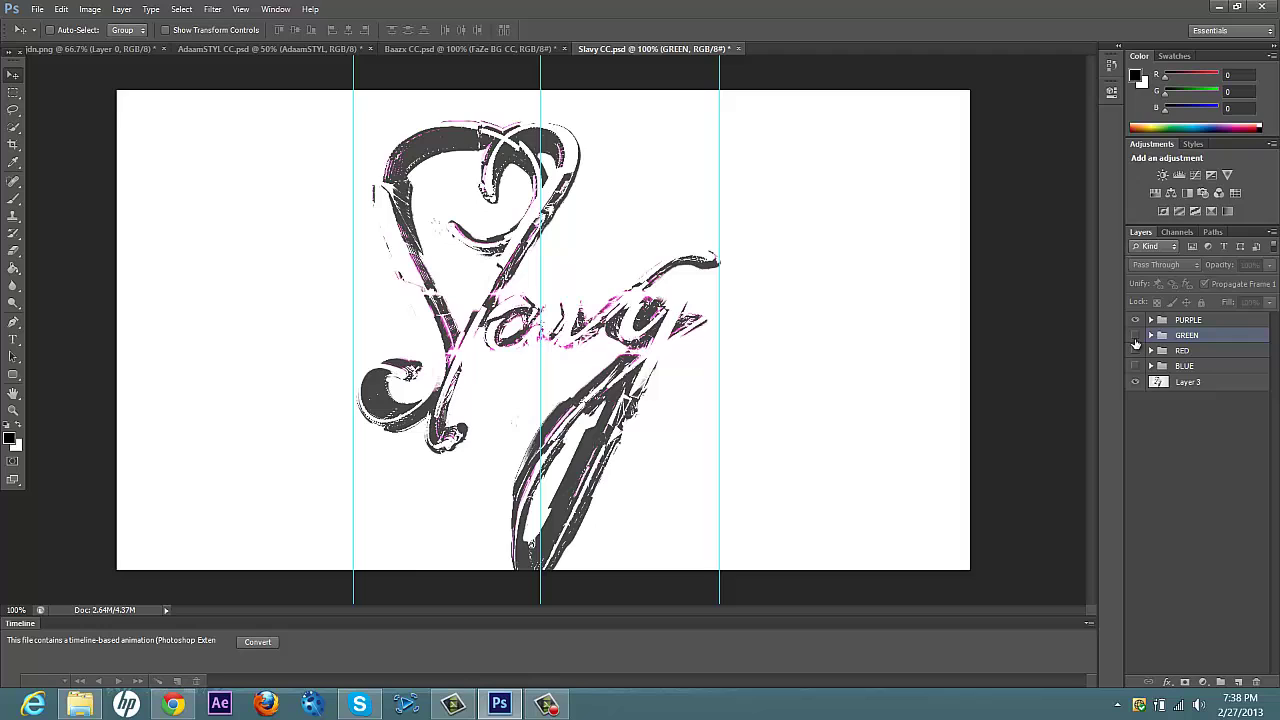
left_click(1135, 335)
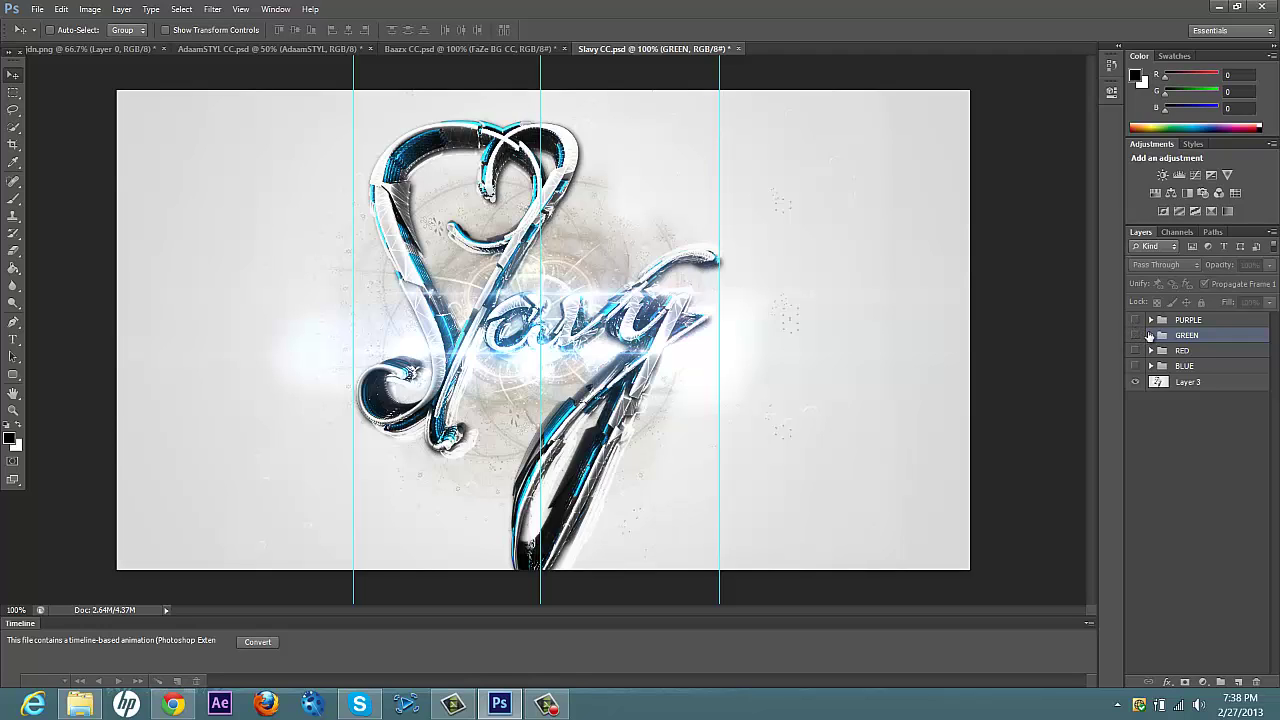
left_click(458, 49)
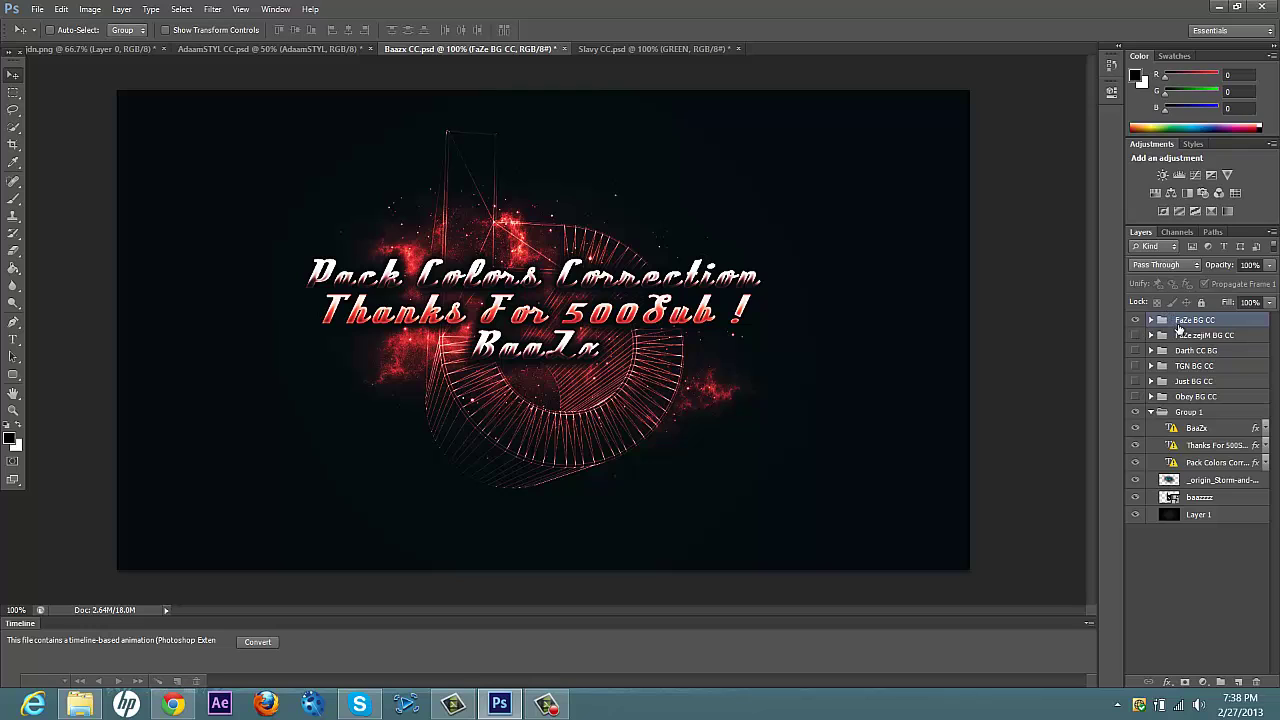
Duplicate Baazx CC's FaZe BG CC group into the jdn.png logo document
right_click(1180, 325)
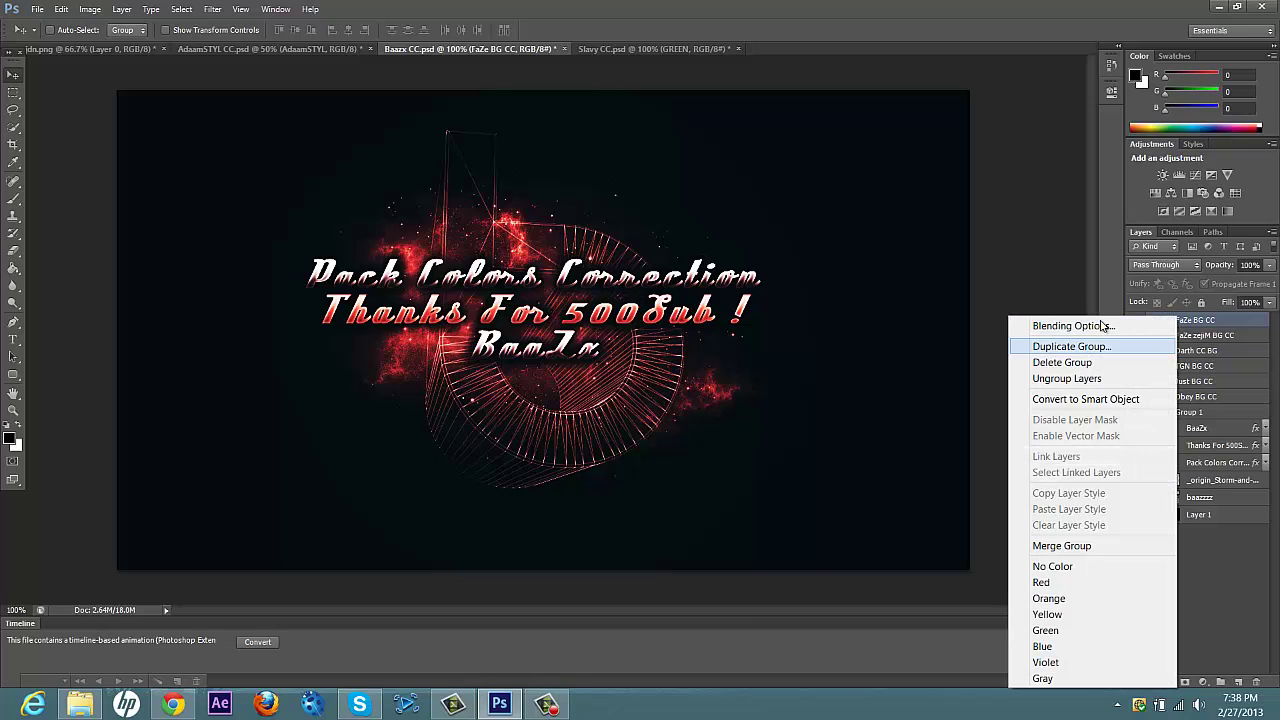
left_click(1070, 346)
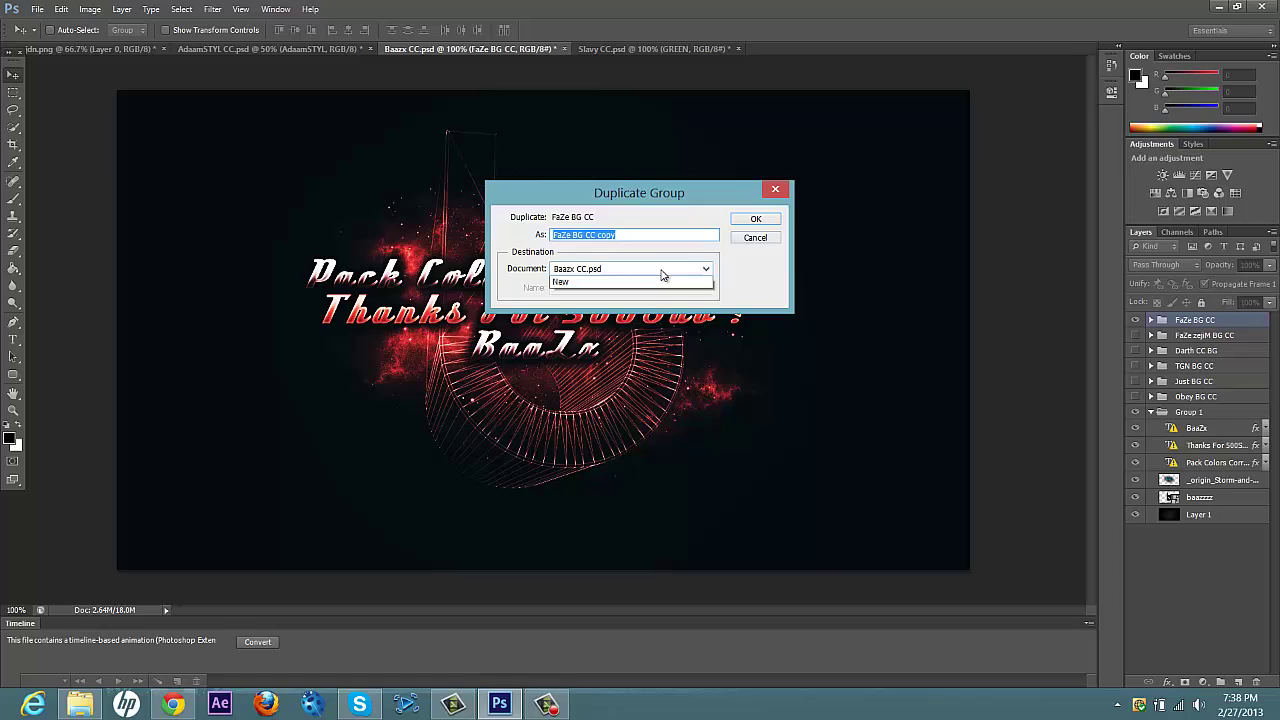
left_click(630, 268)
left_click(590, 283)
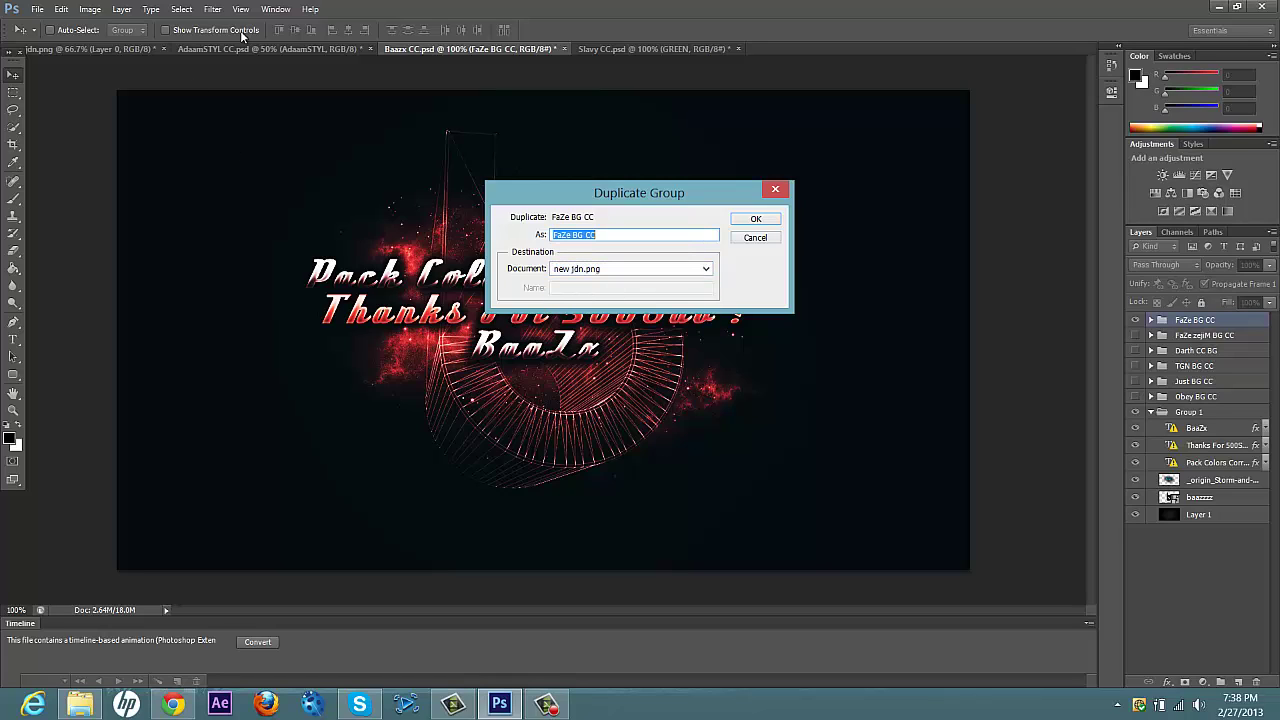
key("Tab")
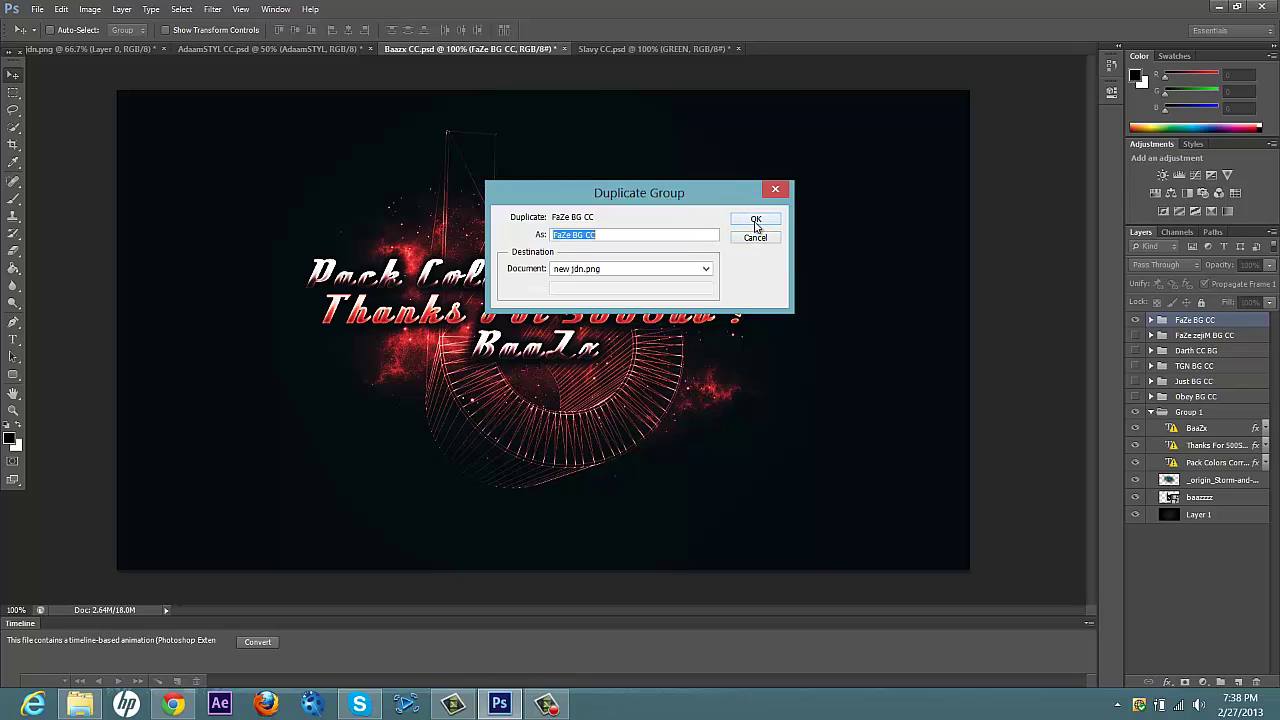
left_click(756, 220)
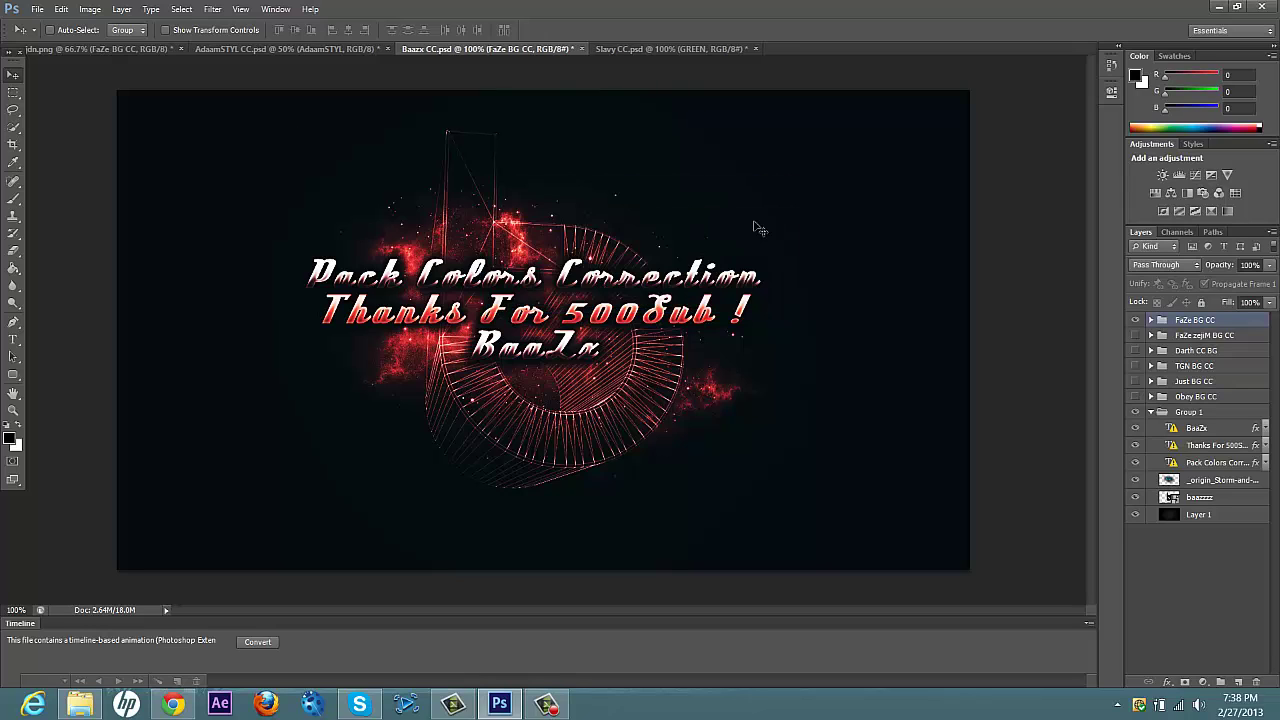
In jdn.png, toggle the copied FaZe BG CC group, then move Layer 0 slightly lower
left_click(132, 50)
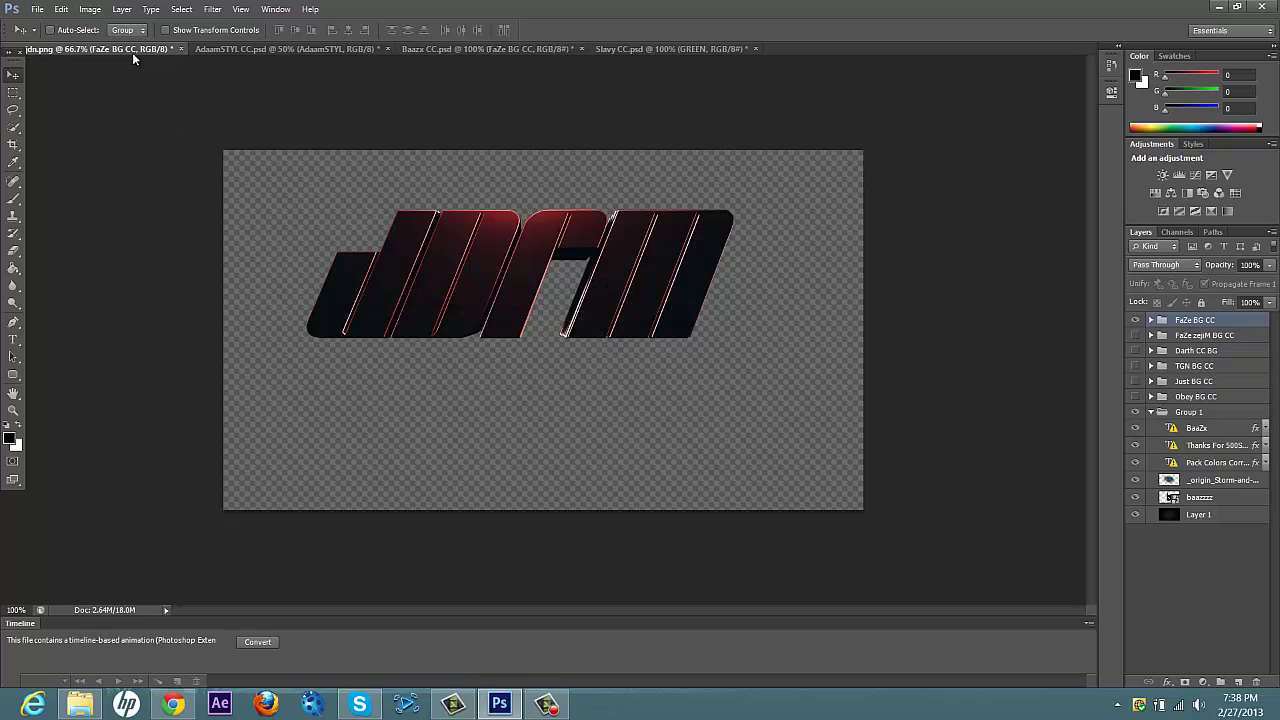
left_click(1135, 321)
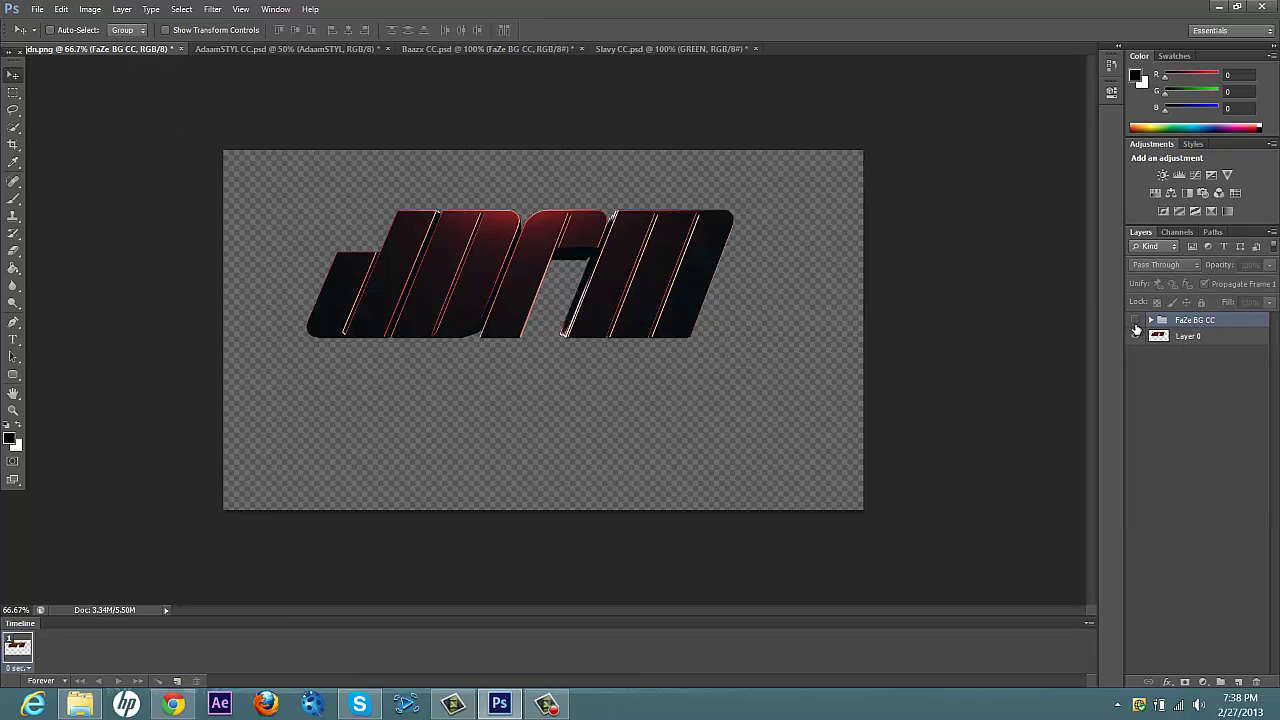
left_click(1135, 321)
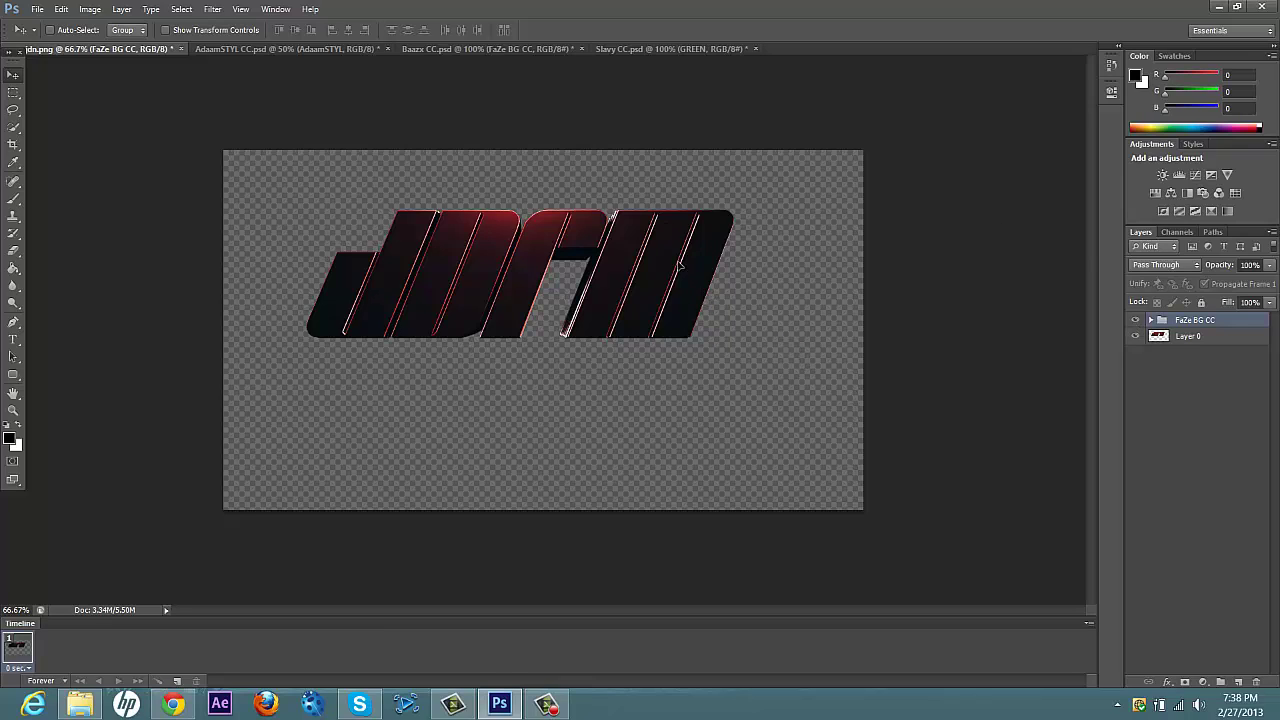
left_click(1190, 337)
mouse_move(655, 288)
left_mouse_down()
mouse_move(722, 452)
mouse_move(697, 361)
left_mouse_up()
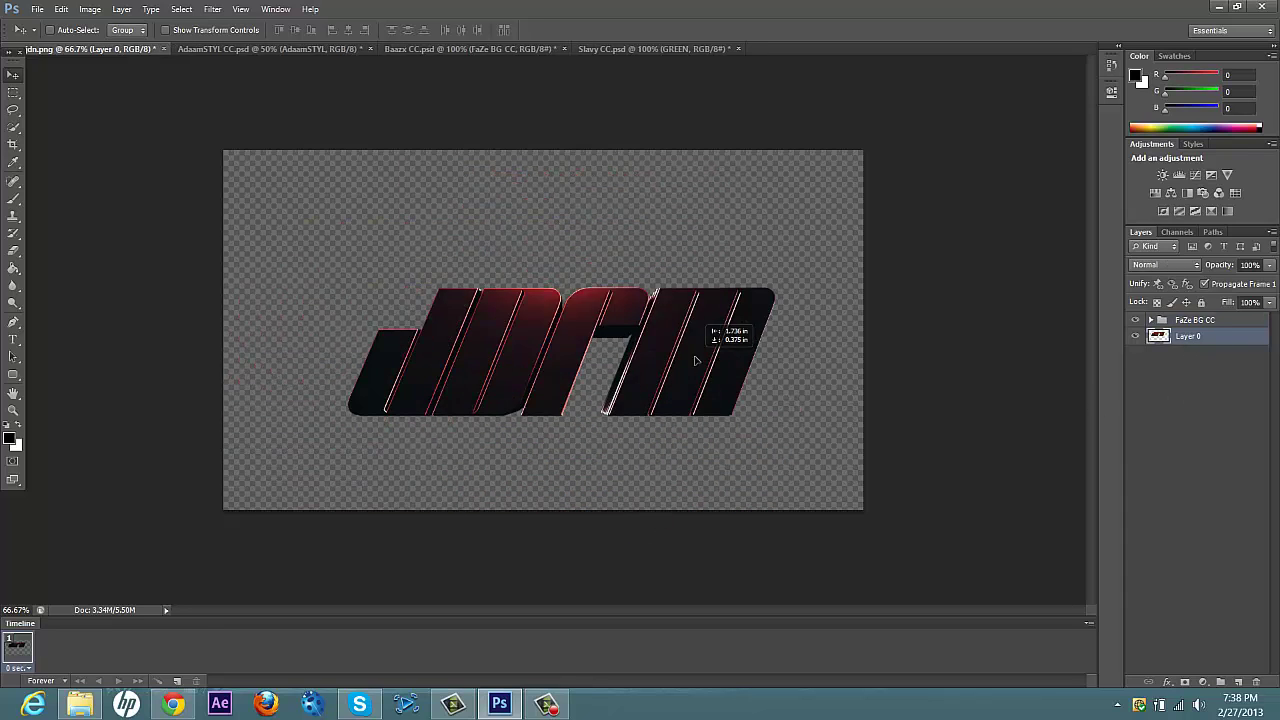
mouse_move(697, 361)
left_mouse_down()
mouse_move(640, 330)
mouse_move(600, 265)
mouse_move(648, 312)
left_mouse_up()
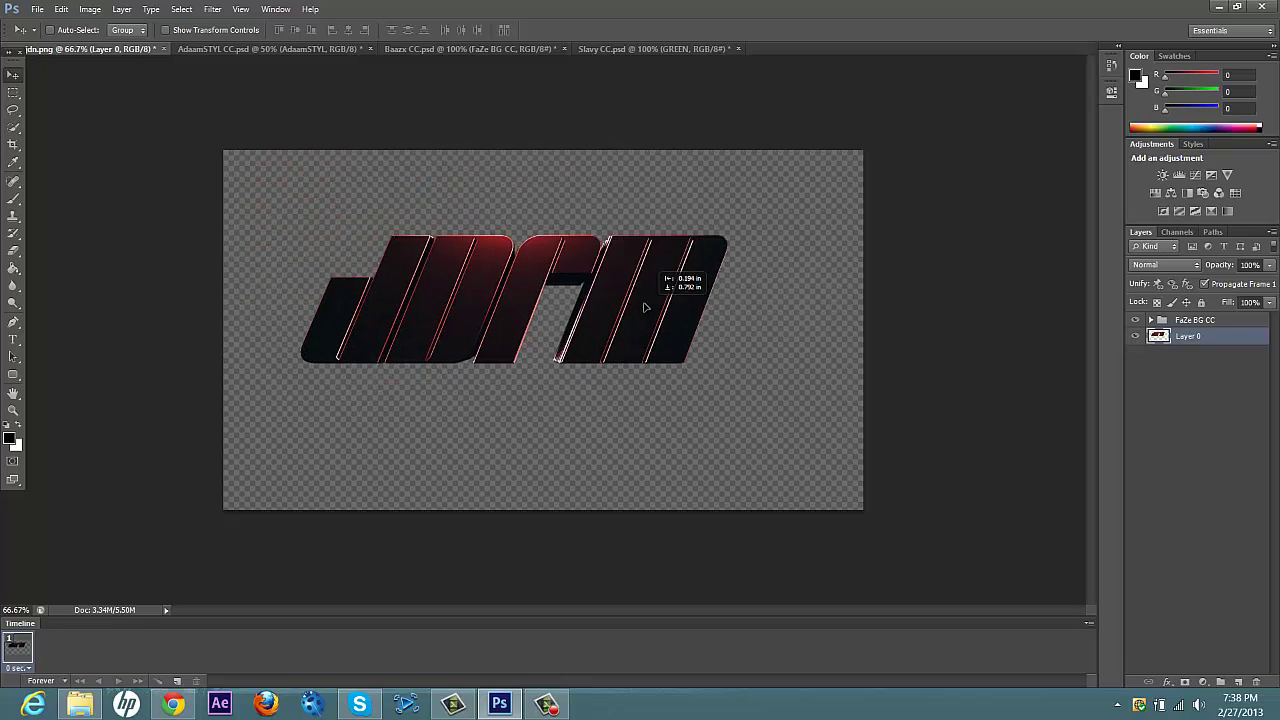
Return to Chrome and open Xela Hub from the JDRM channel's BROS!!! list
right_click(185, 705)
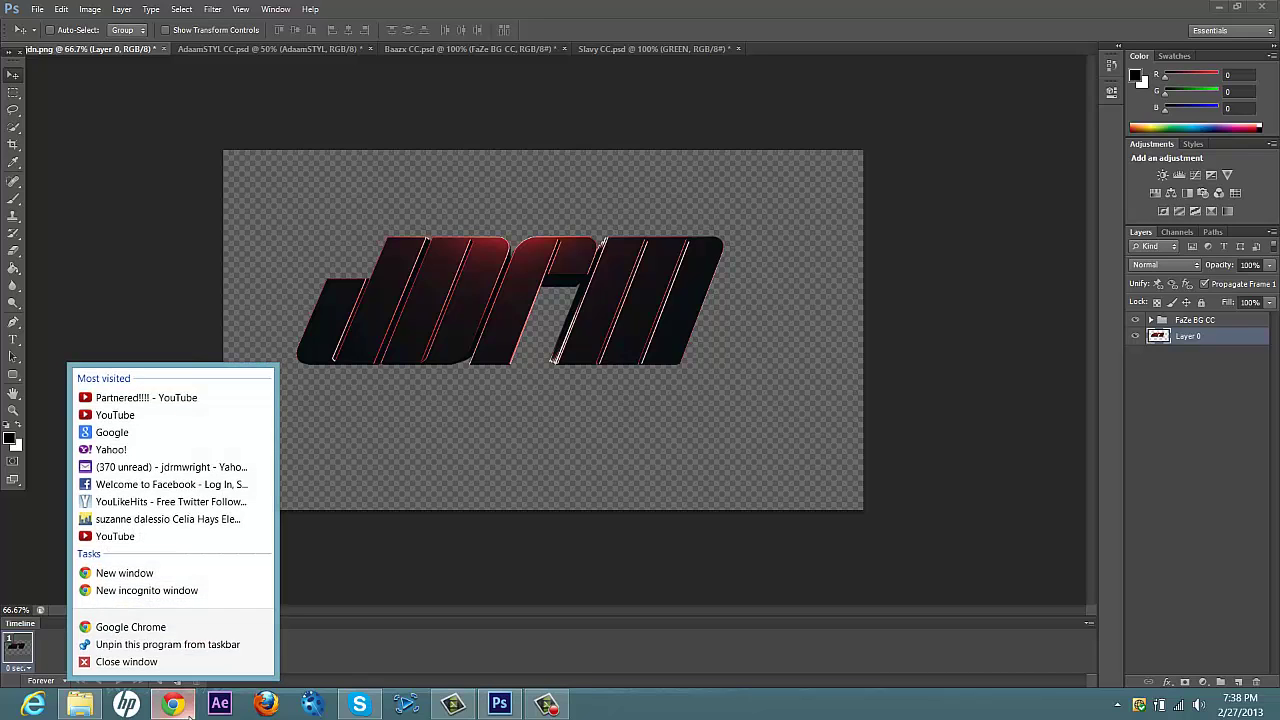
key("Escape")
mouse_move(173, 704)
left_click(170, 615)
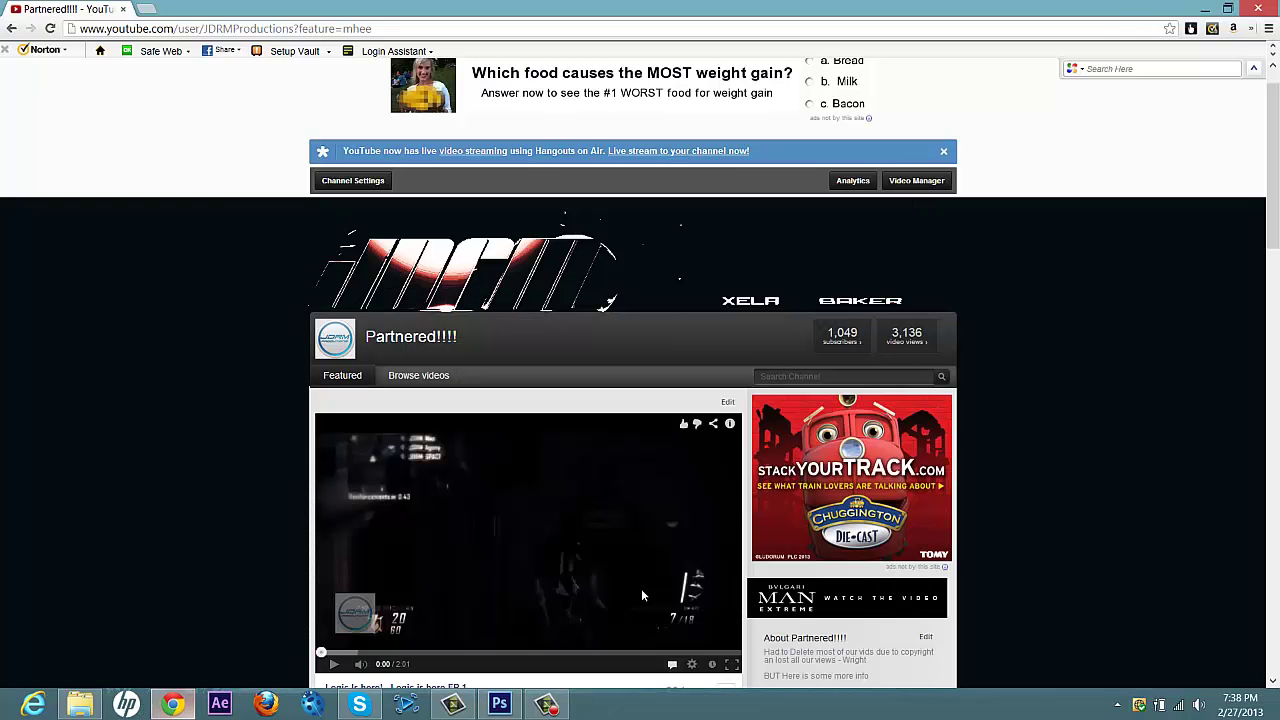
scroll(890, 503, "down", 3)
scroll(890, 503, "down", 5)
scroll(890, 503, "down", 4)
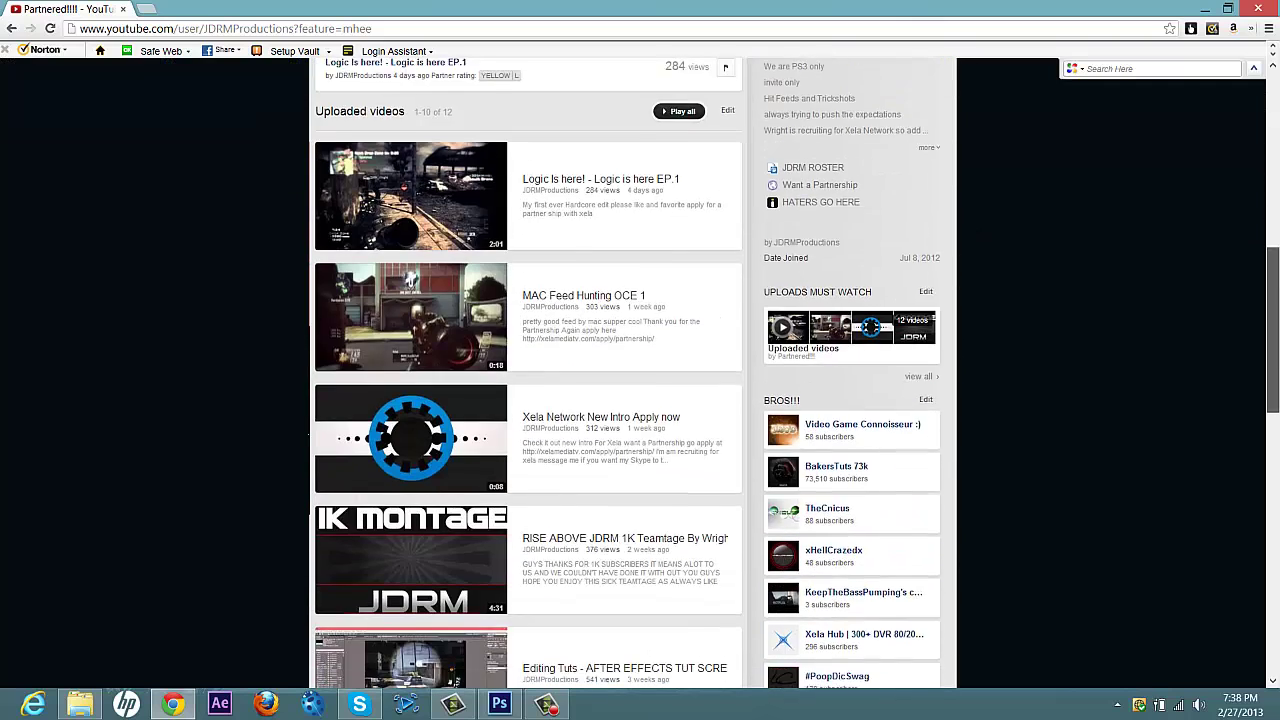
scroll(890, 503, "down", 3)
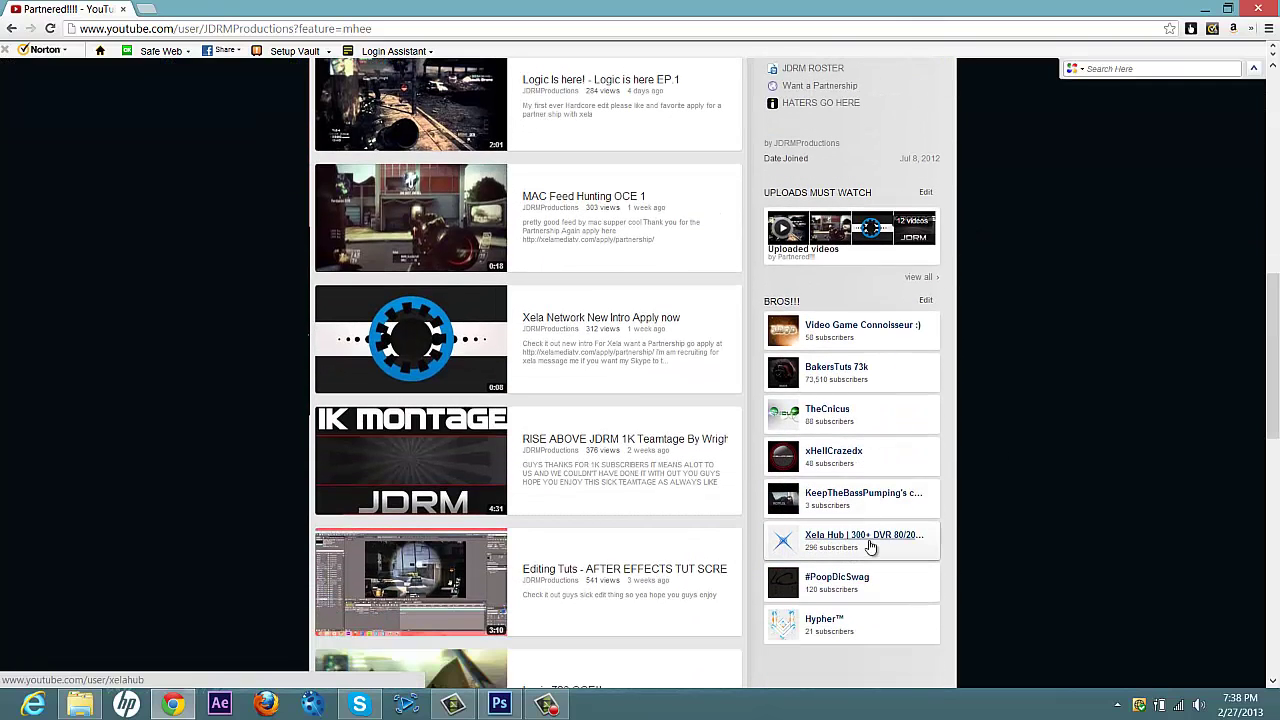
left_click(870, 545)
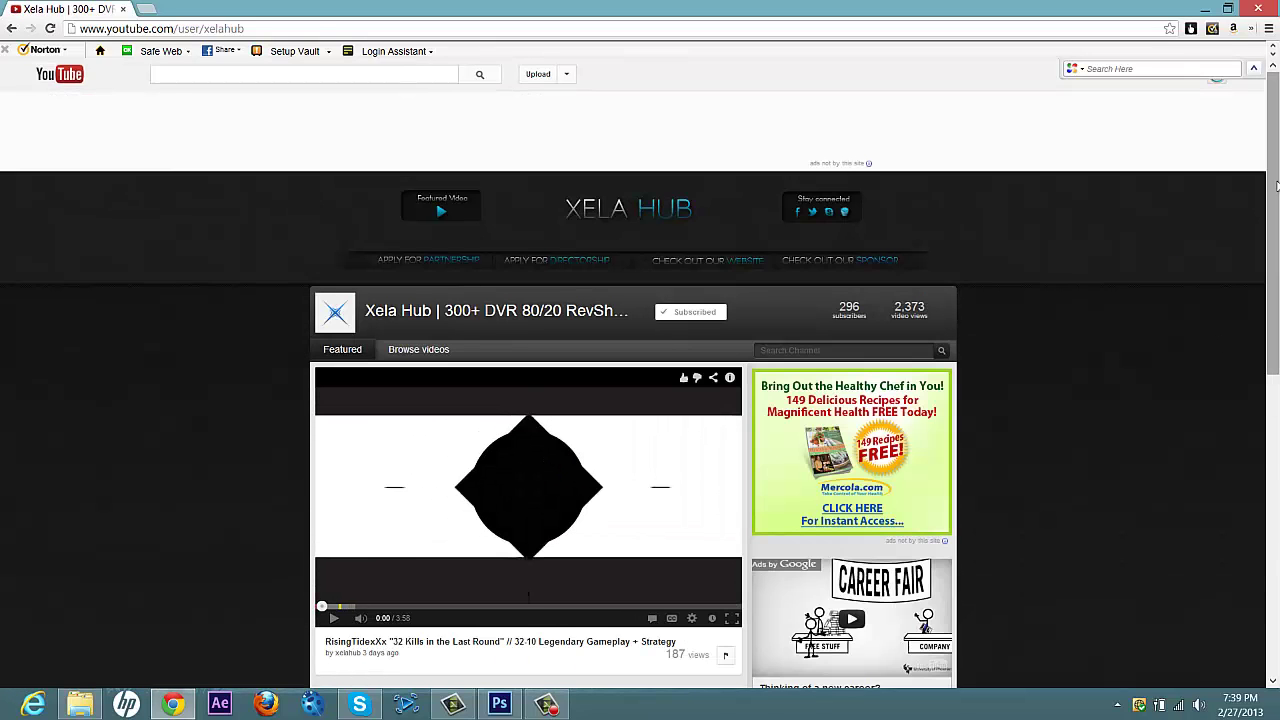
left_click_drag(1275, 186, 1275, 410)
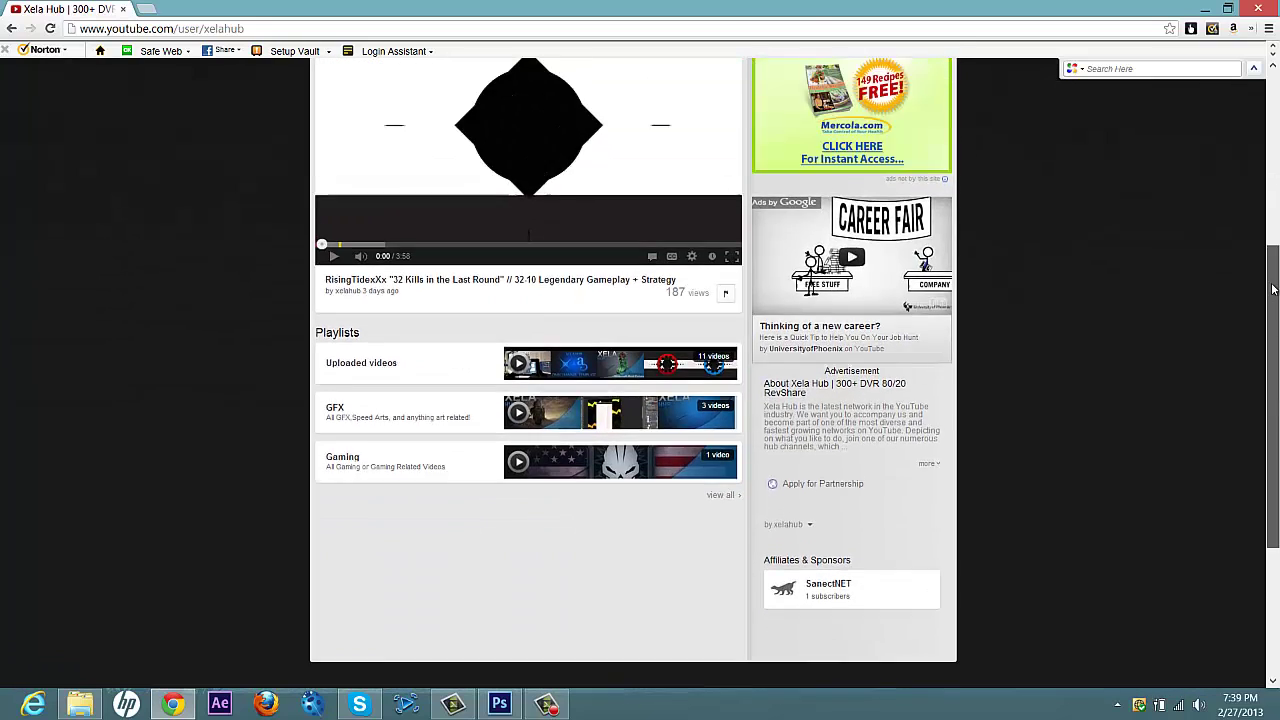
left_click_drag(1275, 410, 1270, 221)
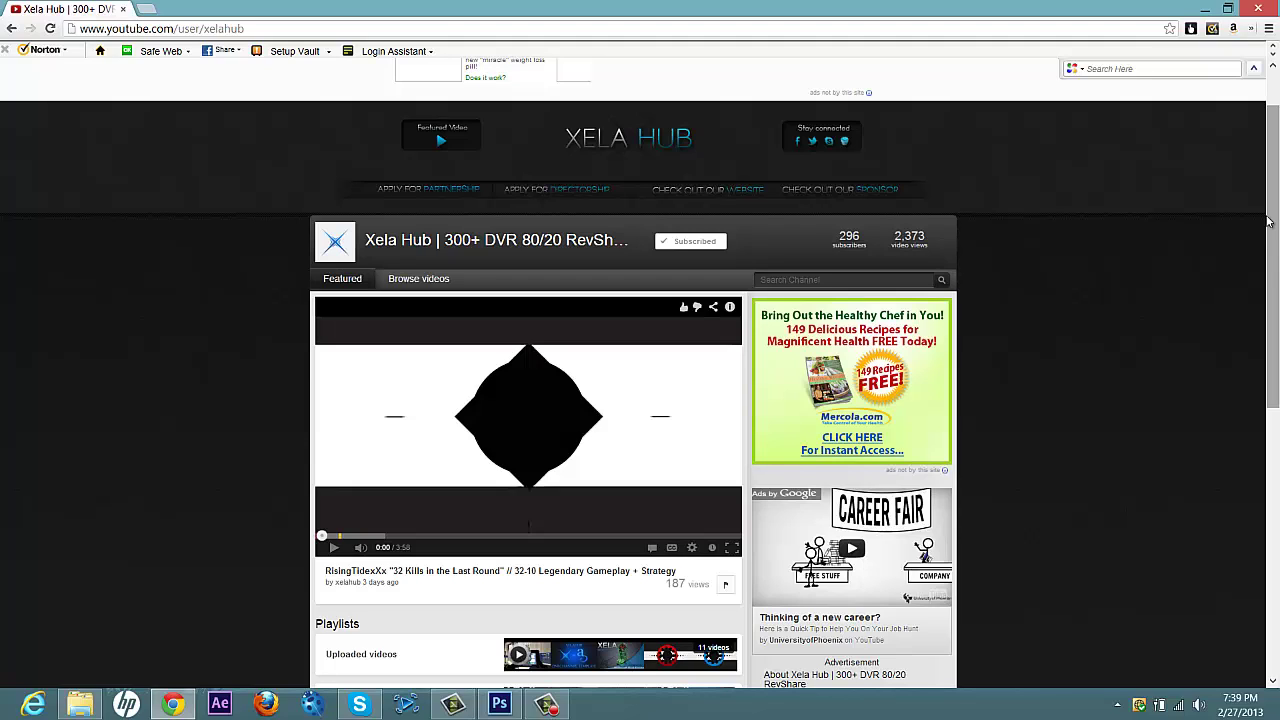
double_click(524, 240)
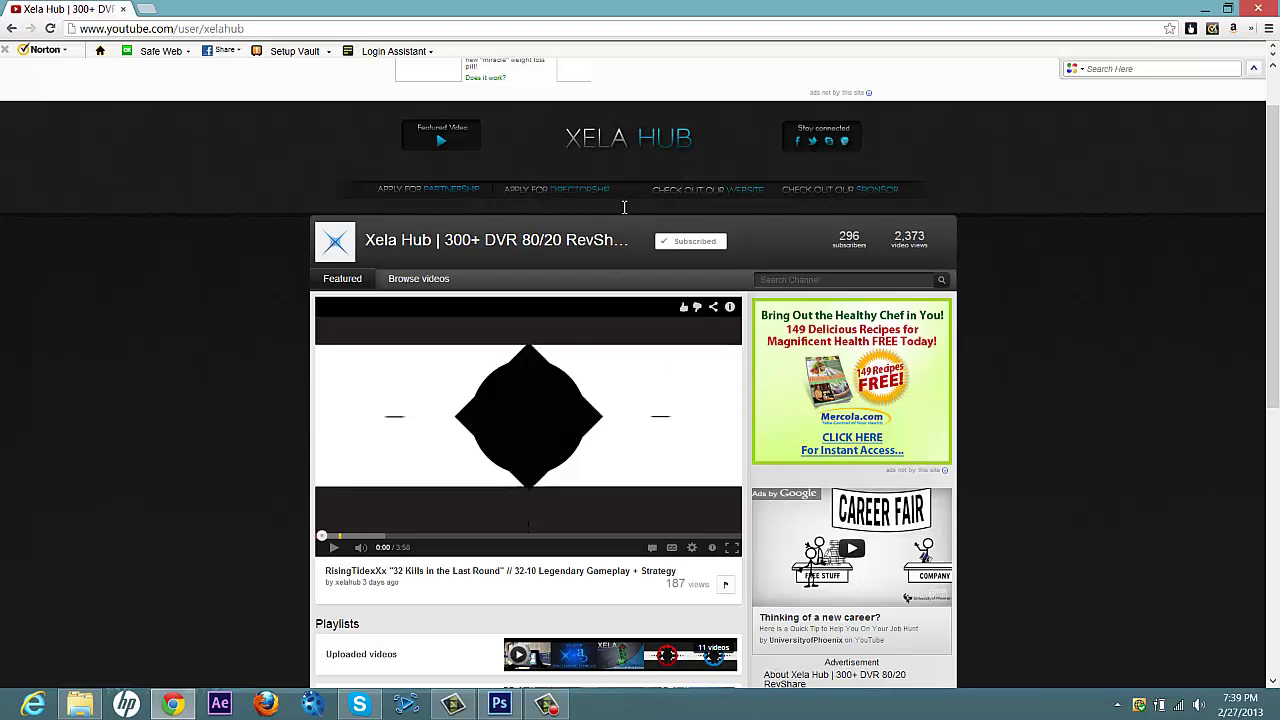
left_click_drag(540, 240, 518, 240)
left_click(619, 271)
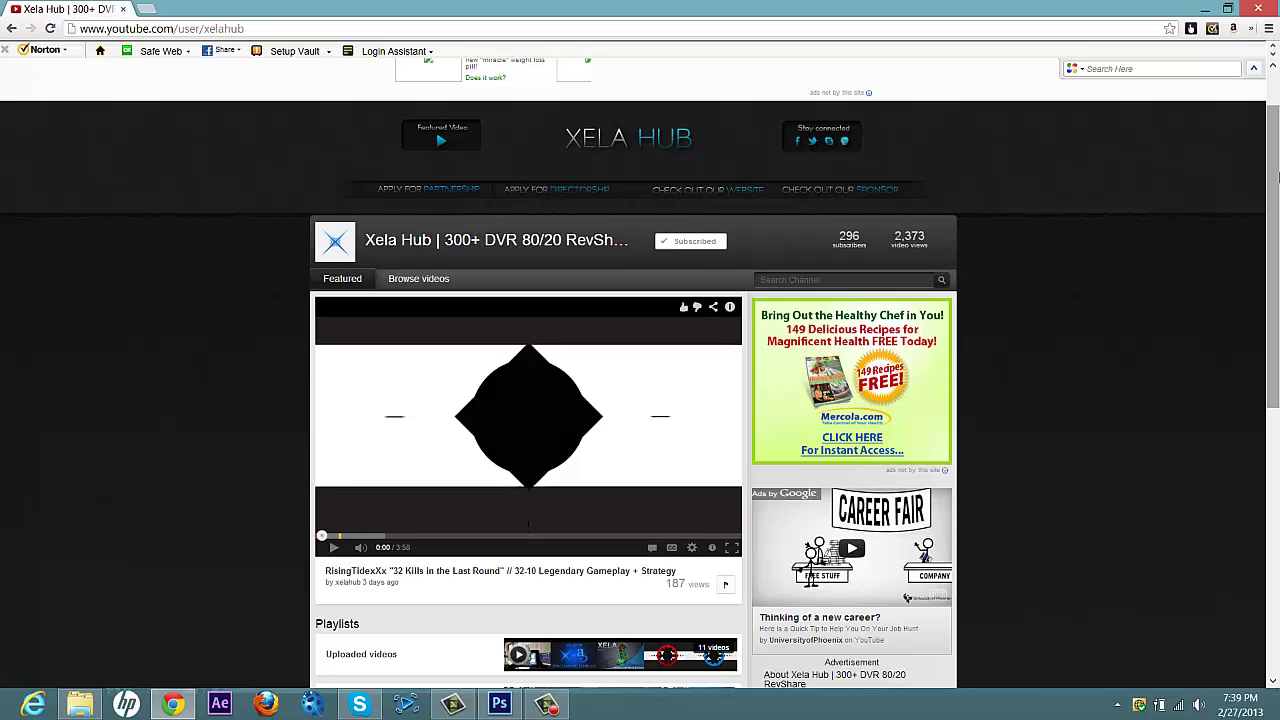
left_click(546, 704)
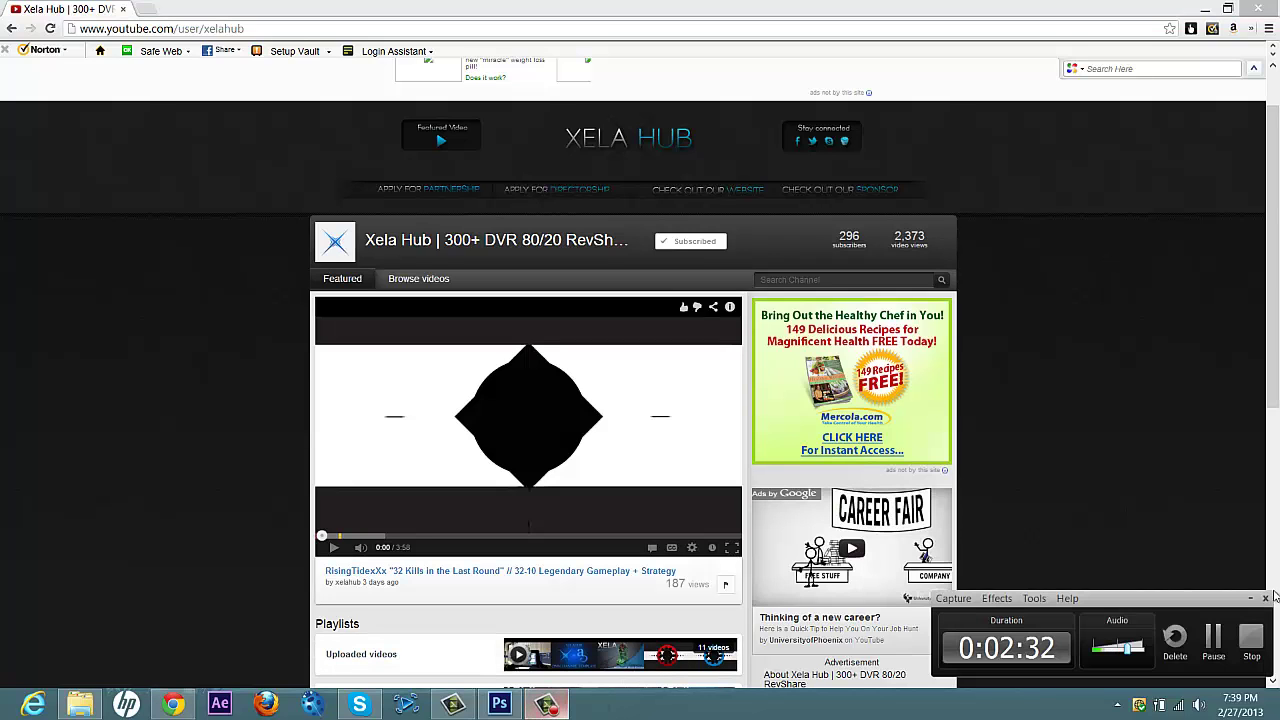